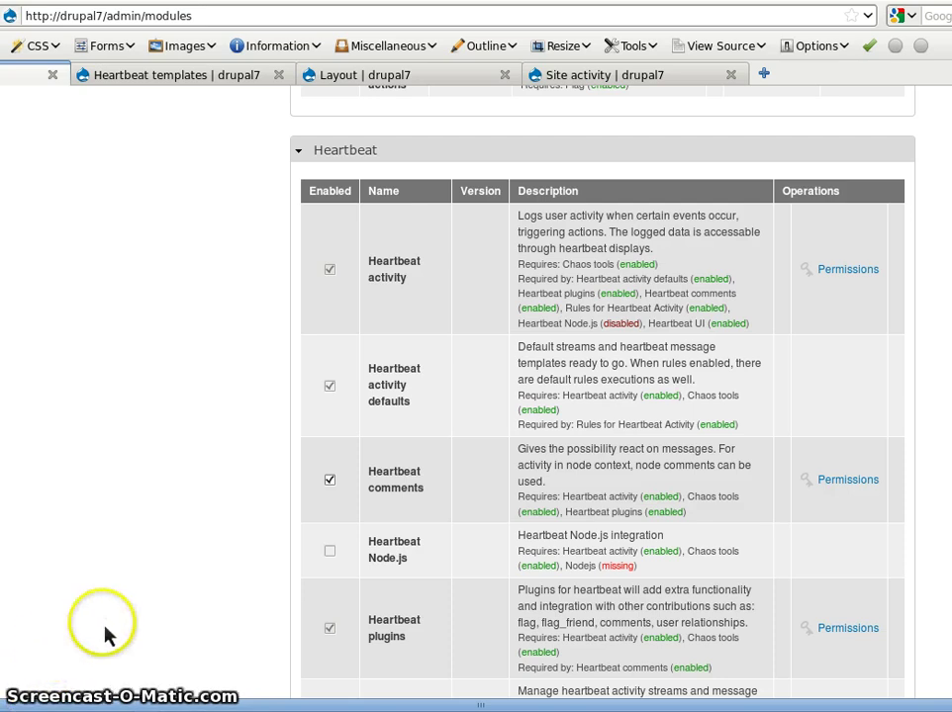
# - Scroll through the current Display Suite page to review its settings
pyautogui.scroll(-1, 106, 633)
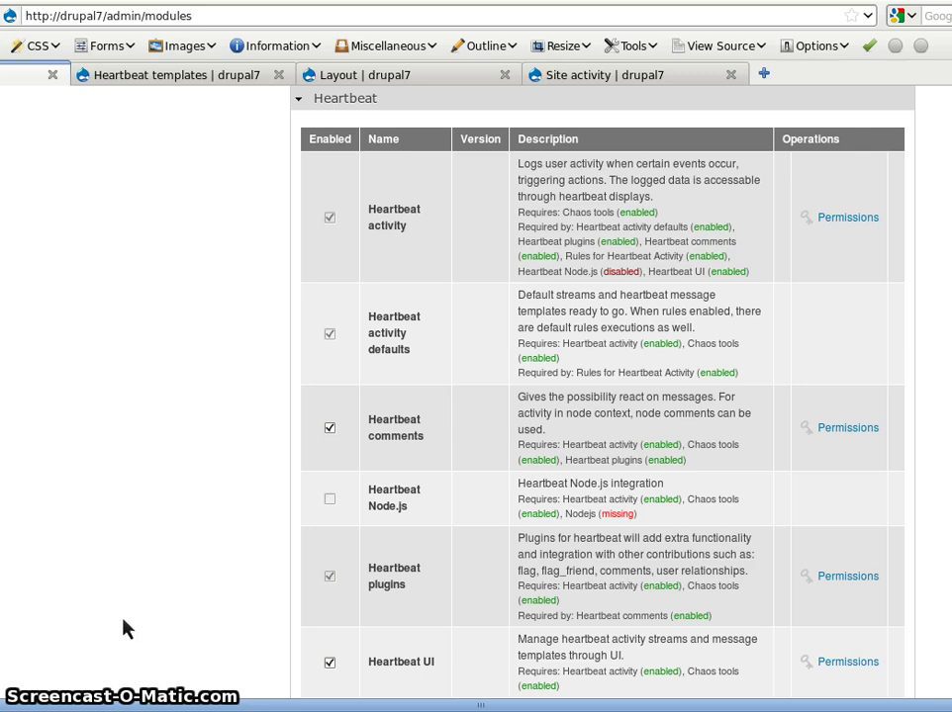
pyautogui.scroll(-1, 118, 564)
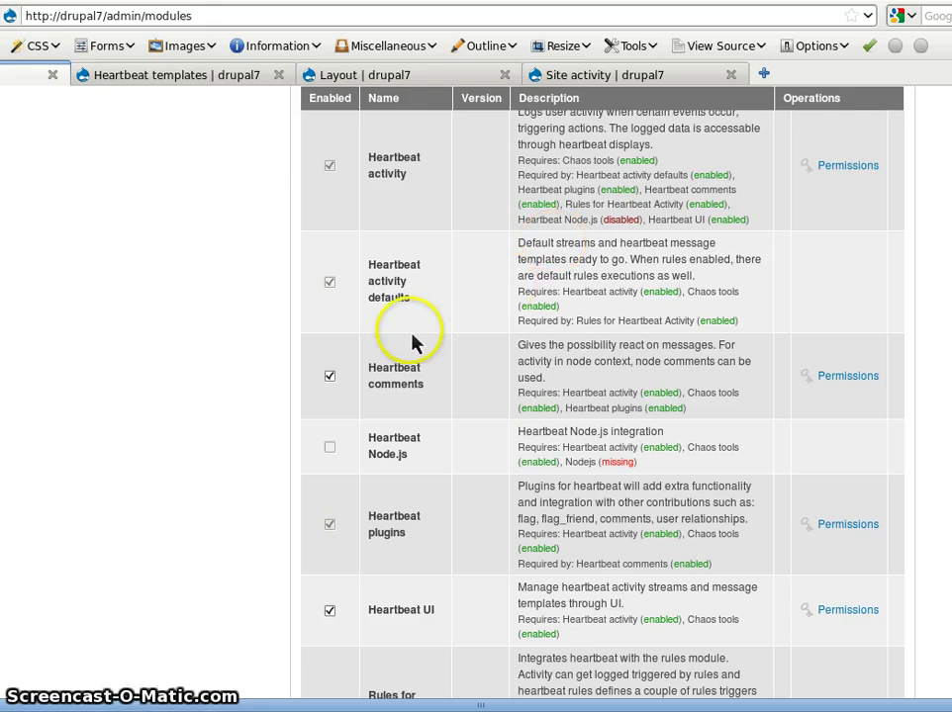
pyautogui.scroll(-1, 401, 322)
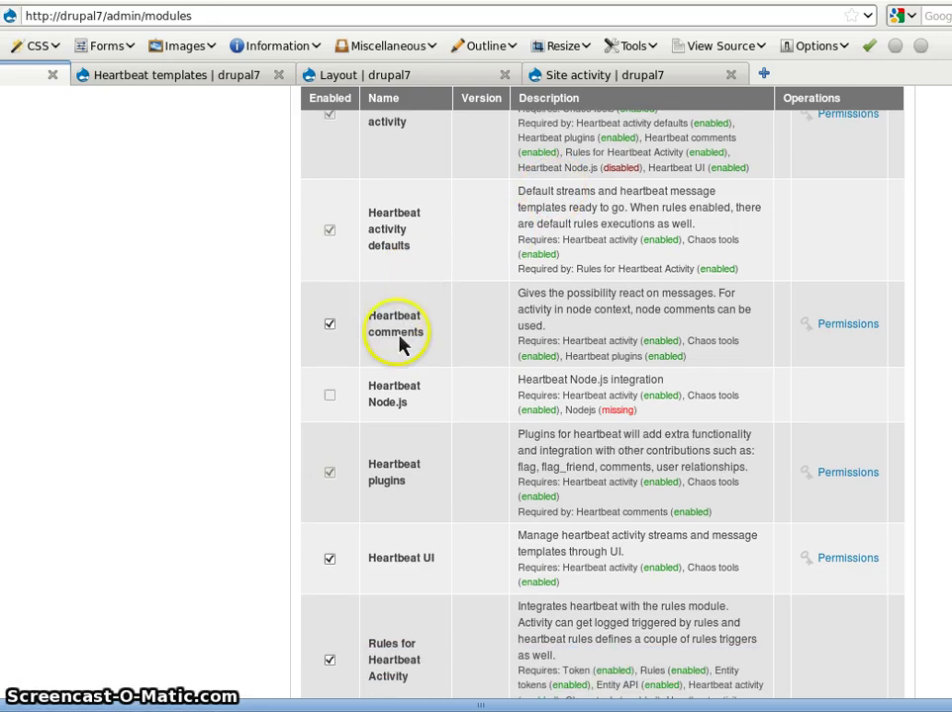
pyautogui.scroll(-3, 396, 331)
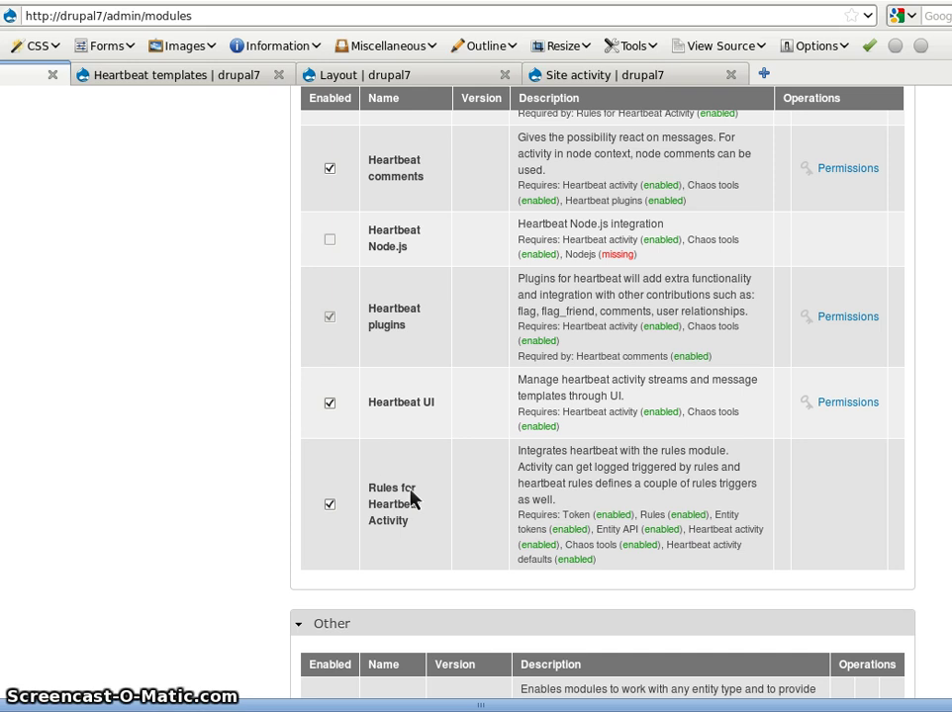
pyautogui.scroll(8, 409, 493)
pyautogui.scroll(4, 409, 493)
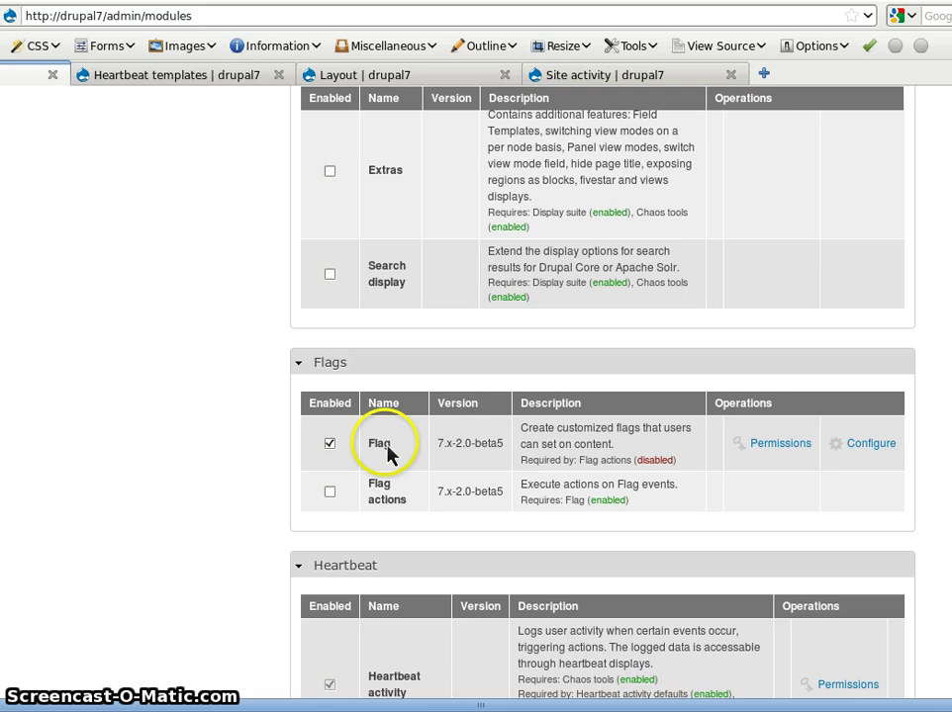
pyautogui.scroll(-5, 382, 453)
pyautogui.scroll(-3, 386, 485)
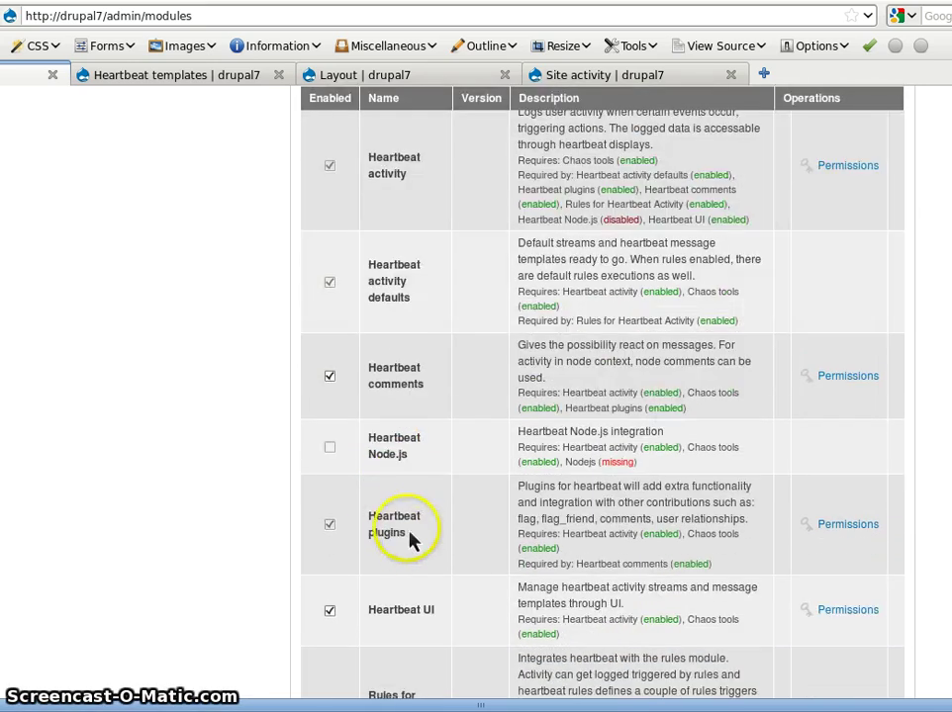
pyautogui.scroll(7, 386, 532)
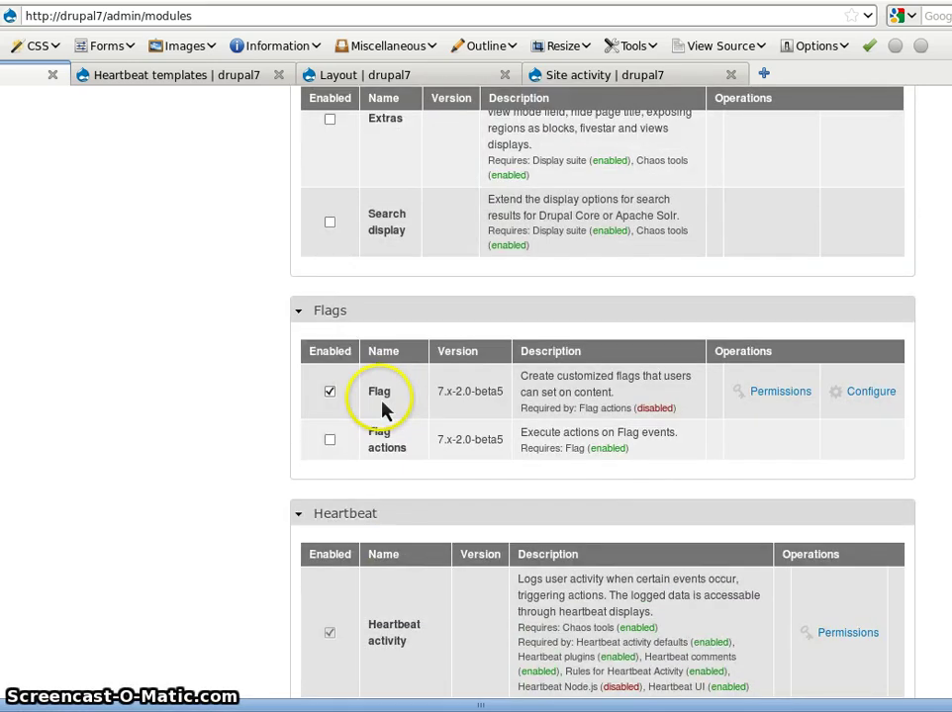
pyautogui.scroll(3, 386, 408)
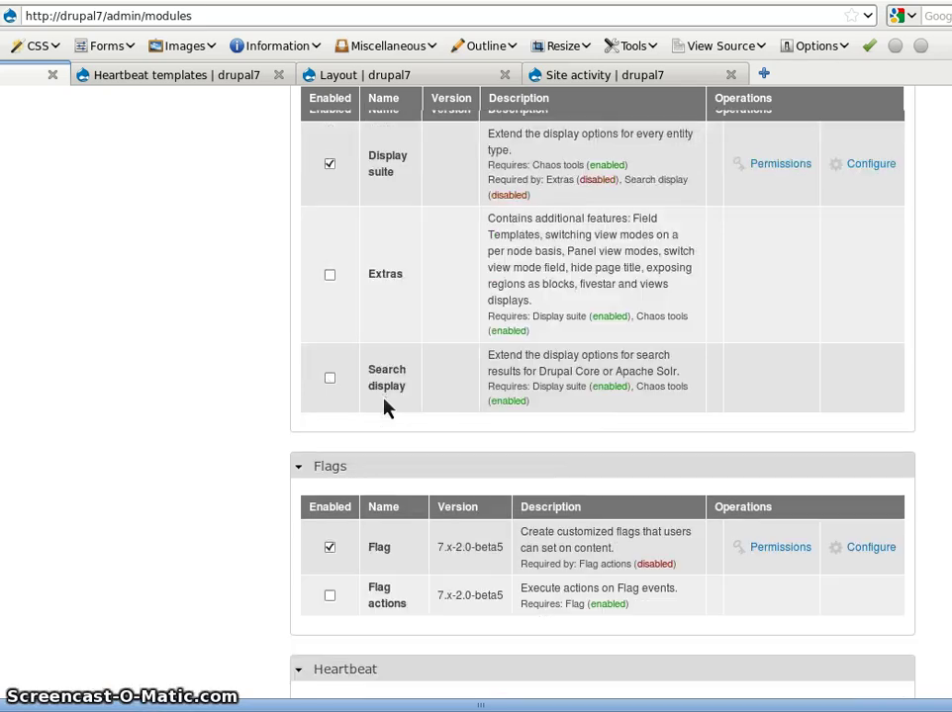
pyautogui.scroll(4, 385, 407)
pyautogui.scroll(-2, 387, 405)
pyautogui.click(389, 393)
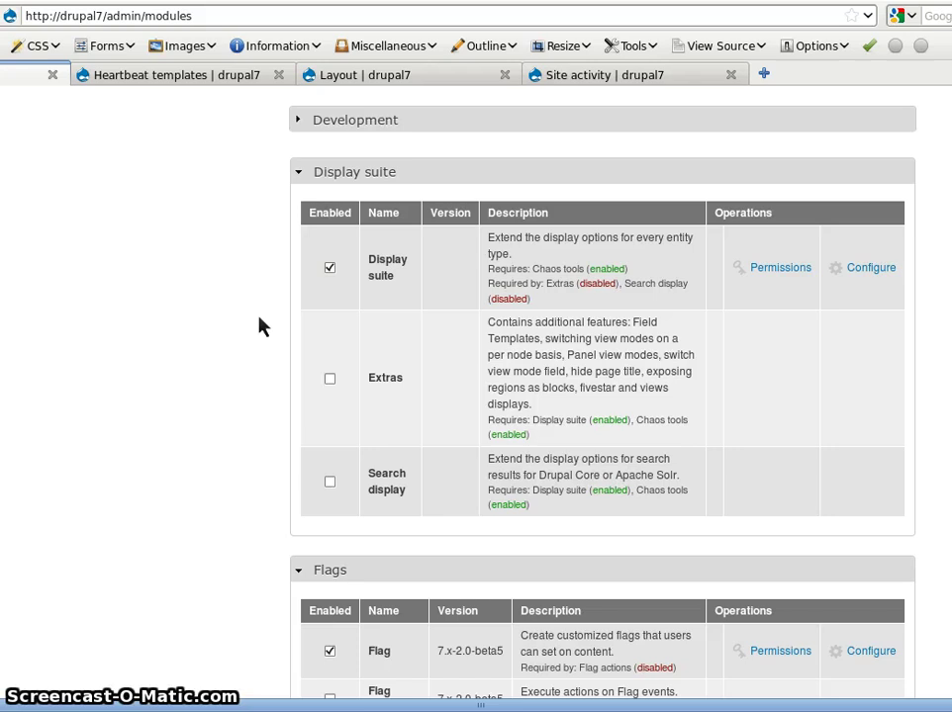
# - From the Display Suite Layout list, open Manage display for 'User adds a node, save user activity'
pyautogui.scroll(1, 260, 326)
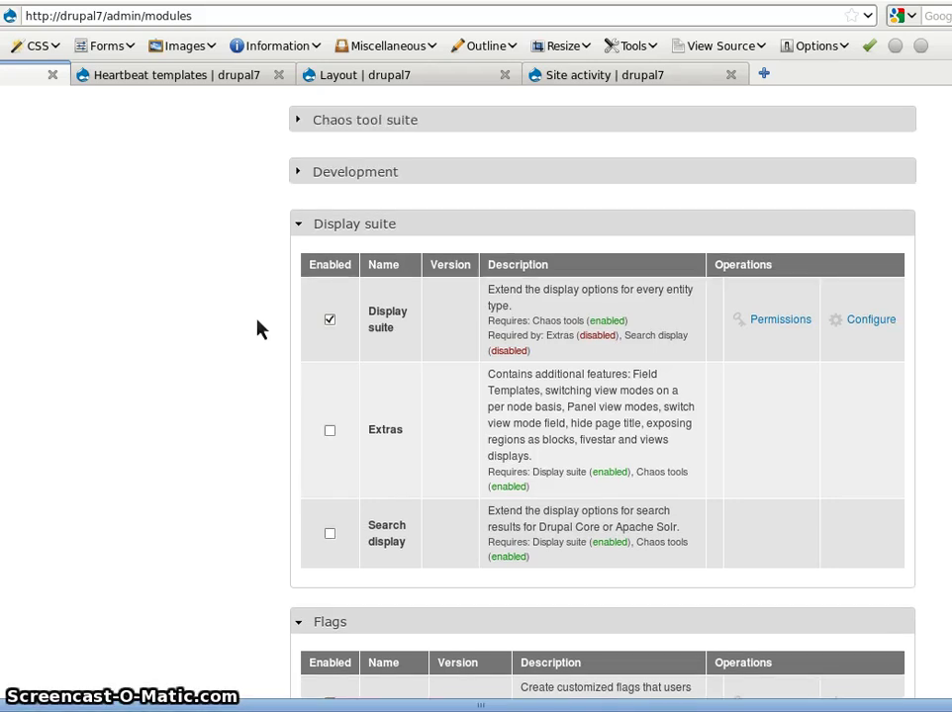
pyautogui.scroll(5, 257, 327)
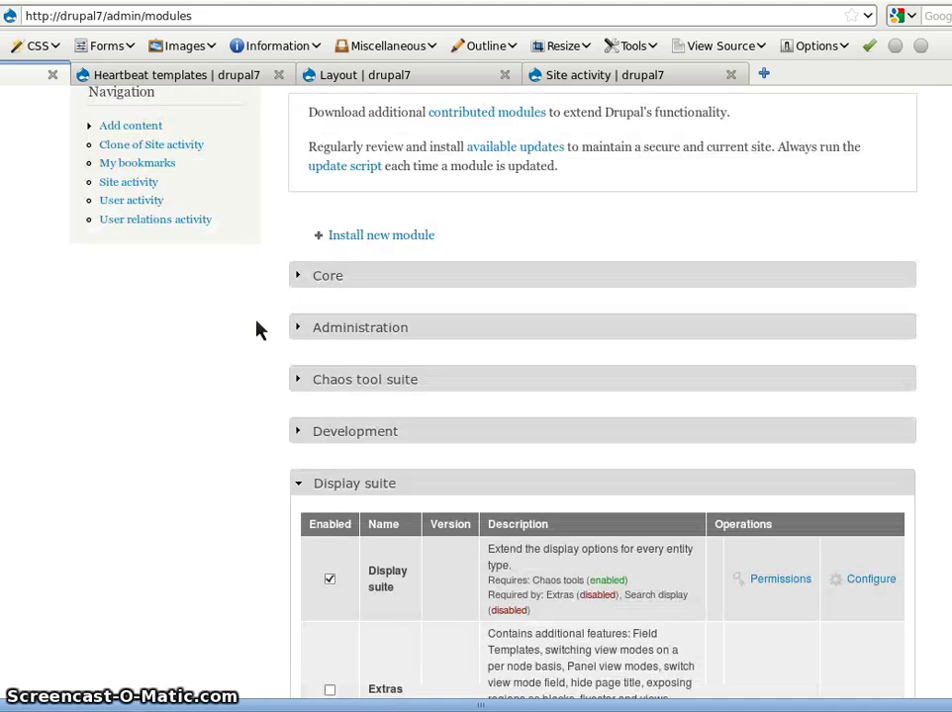
pyautogui.scroll(-20, 253, 329)
pyautogui.scroll(-9, 253, 337)
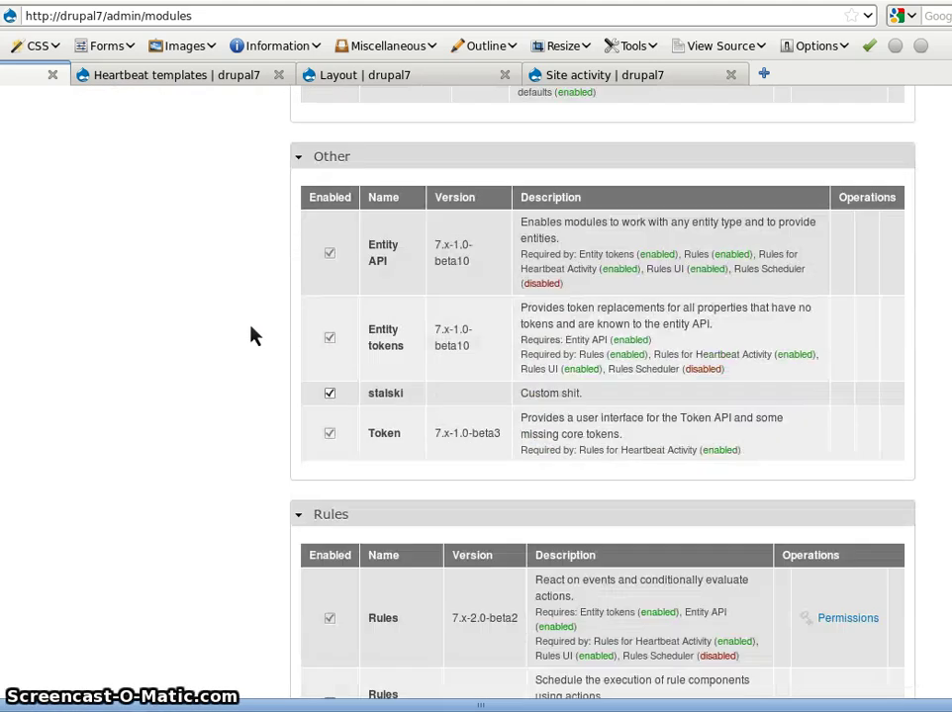
pyautogui.scroll(-3, 253, 337)
pyautogui.scroll(2, 254, 336)
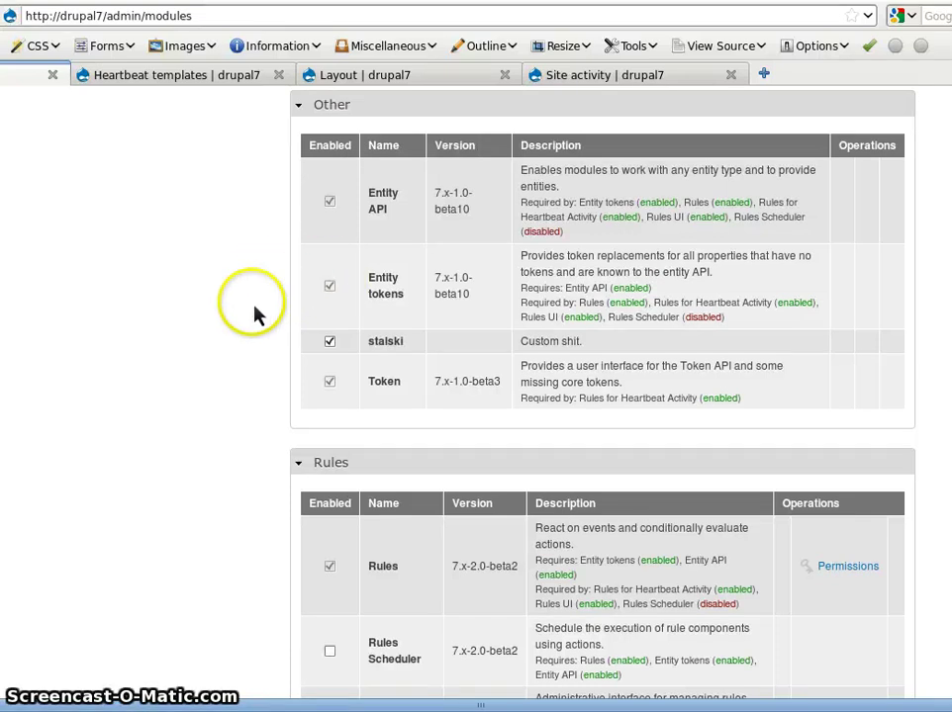
pyautogui.scroll(-5, 252, 319)
pyautogui.scroll(-4, 245, 321)
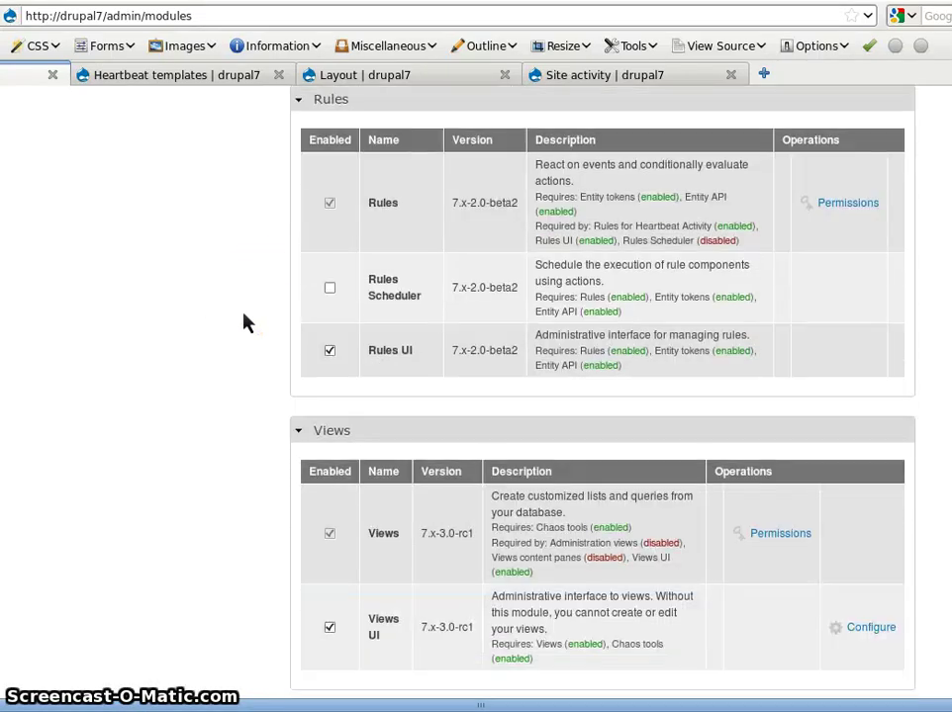
pyautogui.scroll(14, 246, 323)
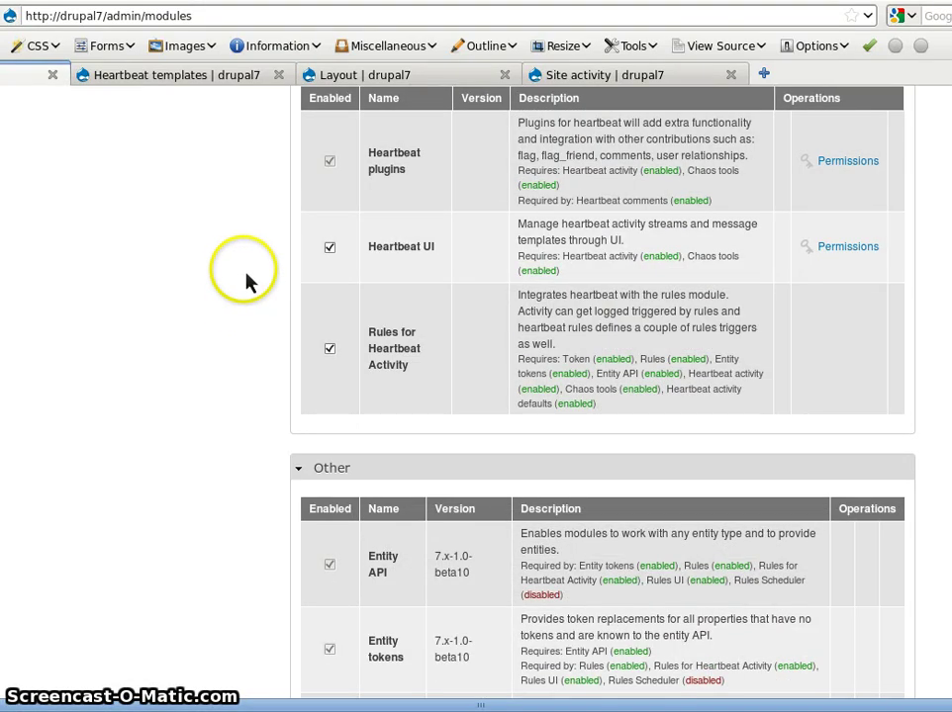
pyautogui.click(396, 79)
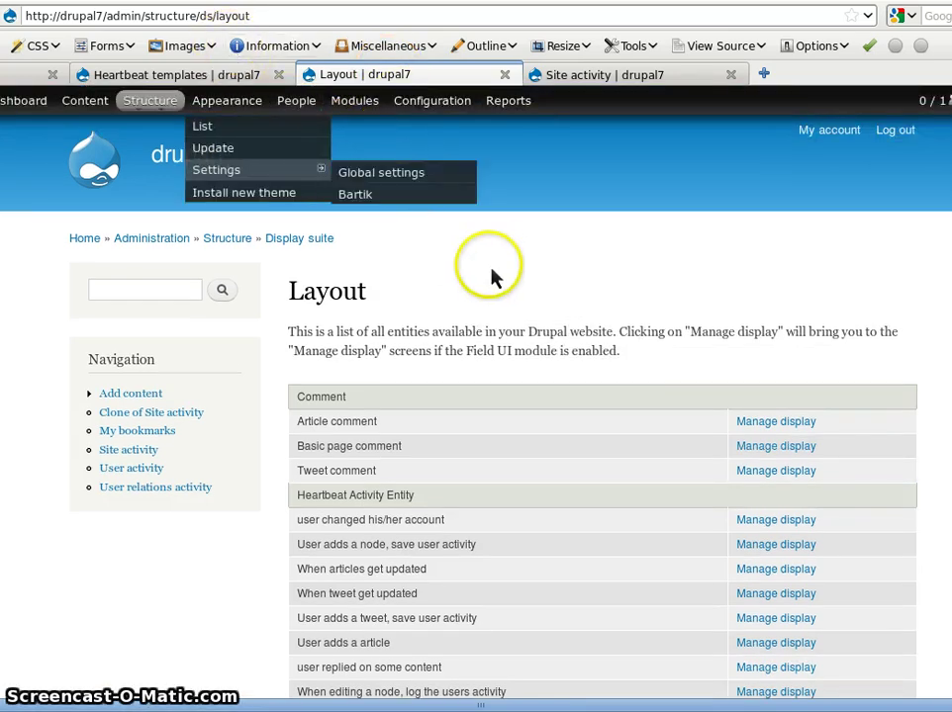
pyautogui.scroll(-3, 494, 282)
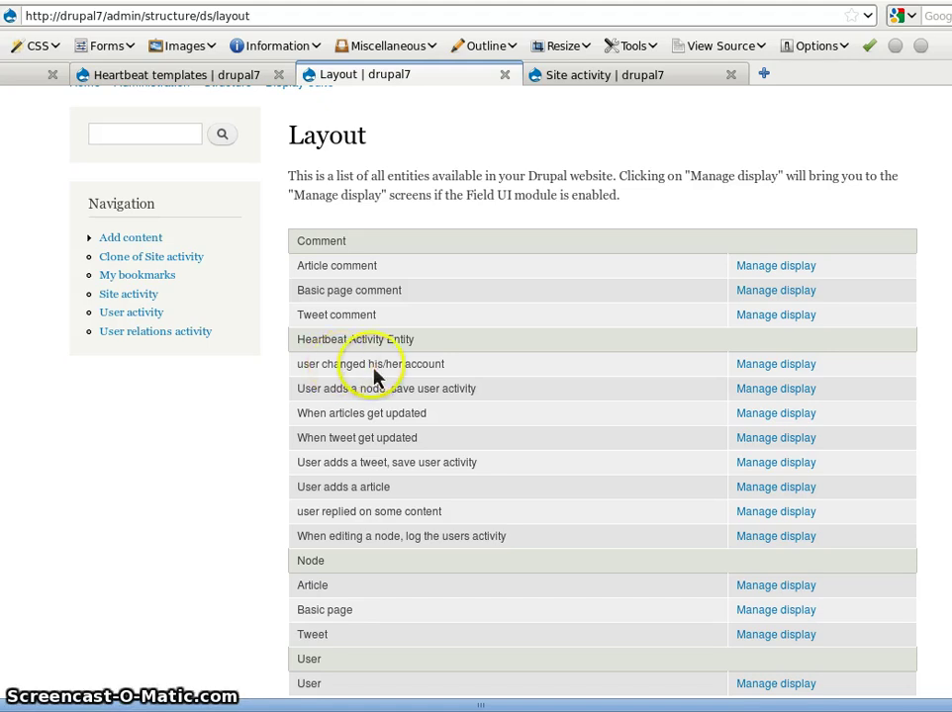
pyautogui.scroll(-1, 545, 381)
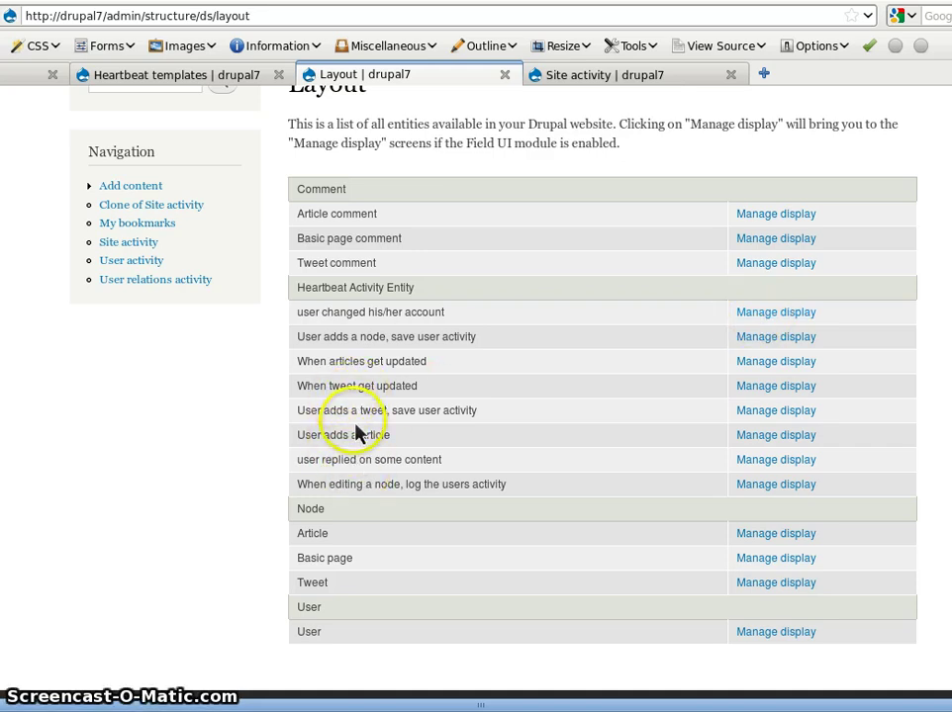
pyautogui.click(762, 342)
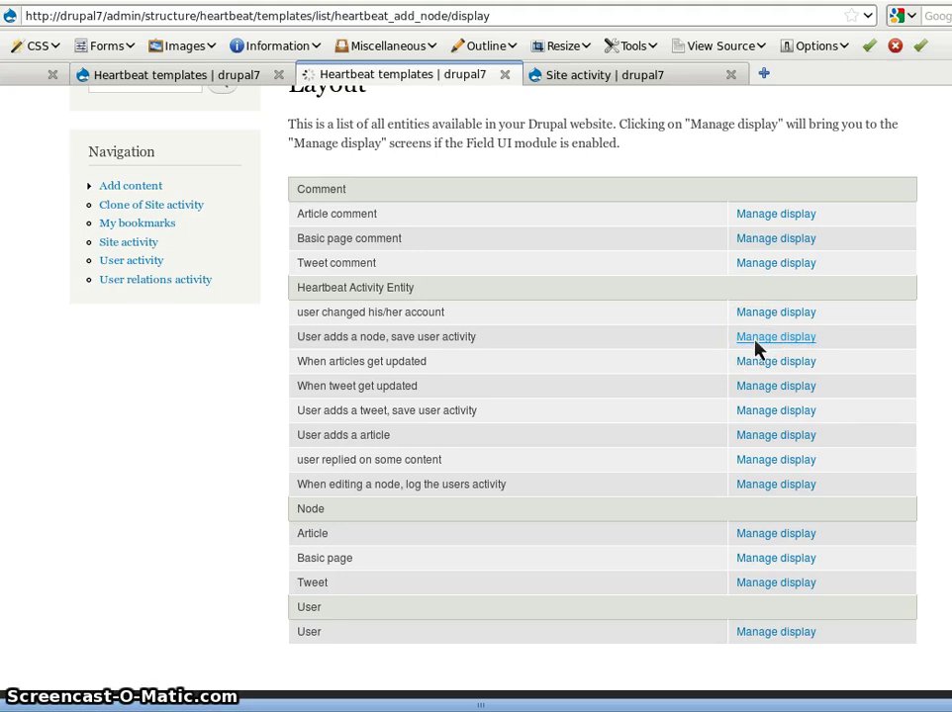
# - Show the 'Layout for heartbeat add node in default' tab, confirming the 'Template with left/right for activity' layout
pyautogui.scroll(-3, 675, 376)
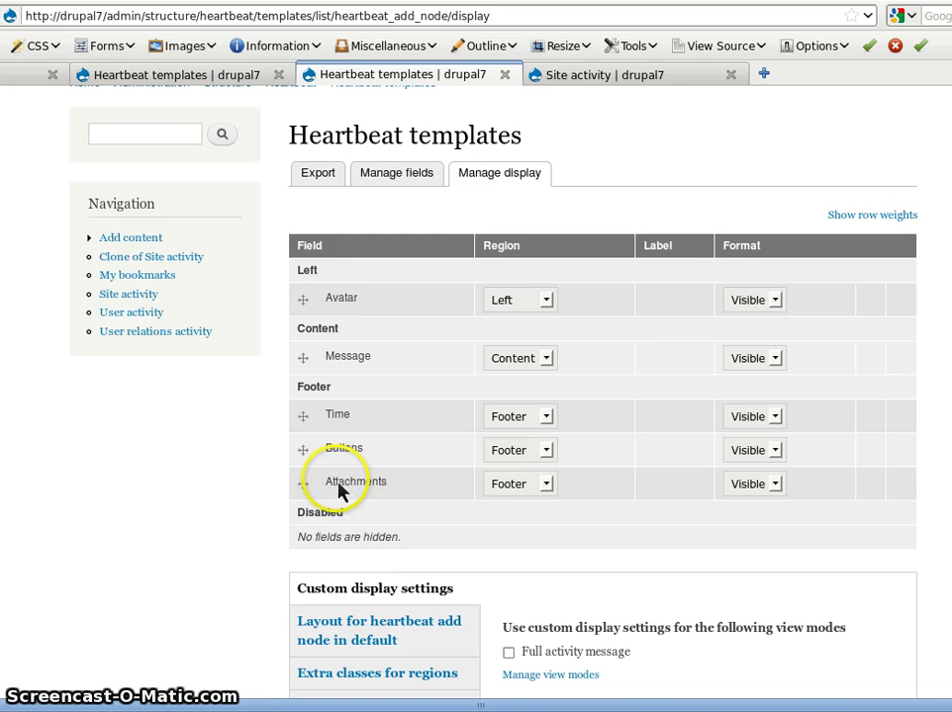
pyautogui.scroll(-1, 277, 495)
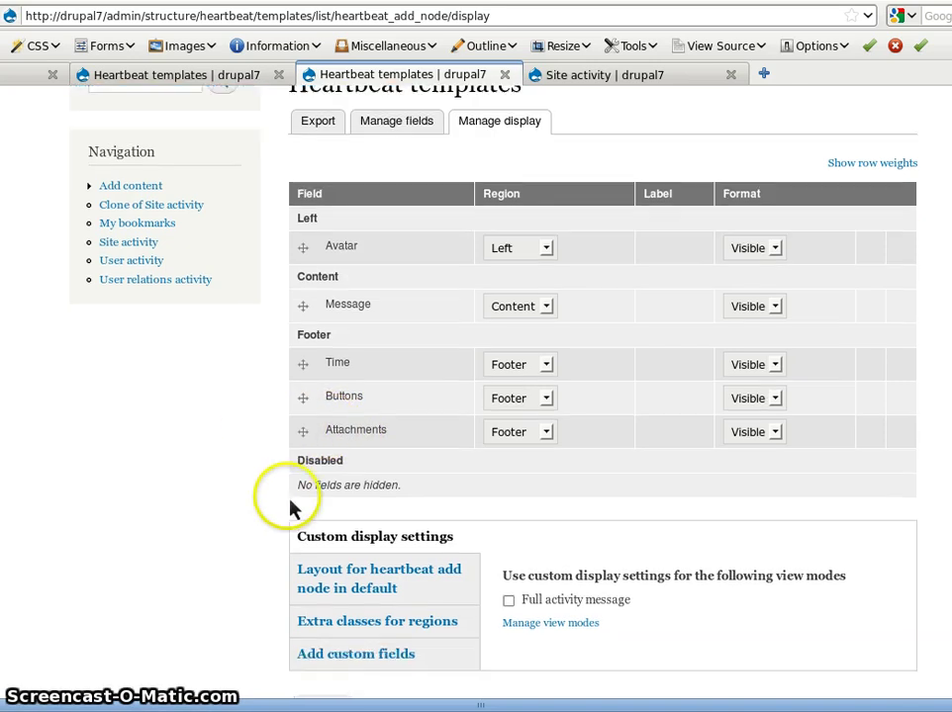
pyautogui.click(366, 582)
pyautogui.scroll(-4, 538, 531)
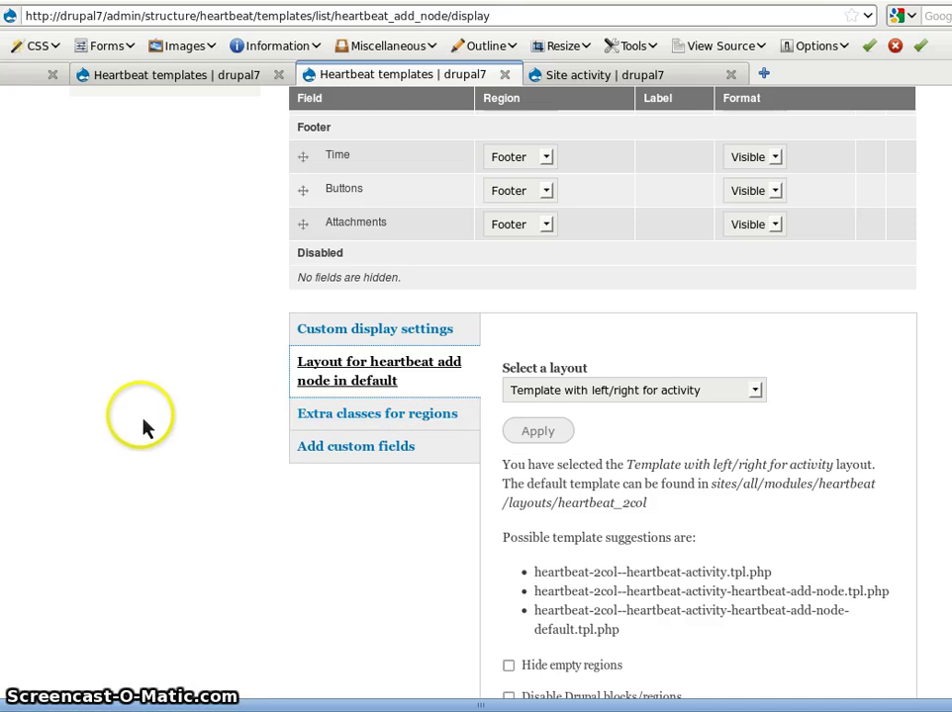
pyautogui.scroll(2, 138, 429)
pyautogui.scroll(6, 134, 430)
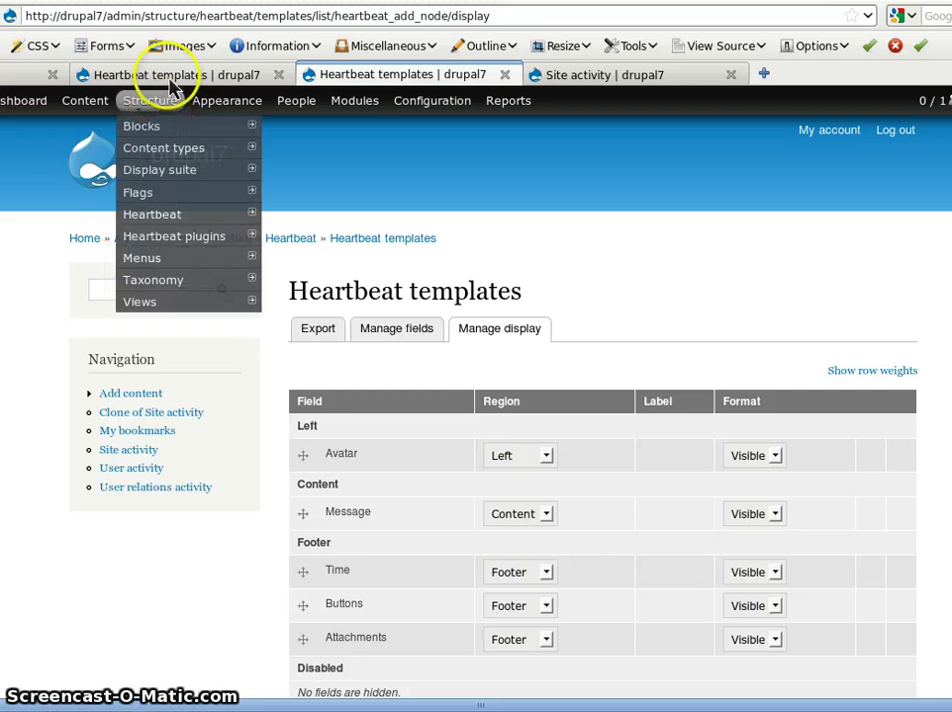
# - Go to admin/structure/heartbeat/templates and review which templates are marked Overridden
pyautogui.click(170, 77)
pyautogui.scroll(-3, 342, 335)
pyautogui.scroll(-2, 344, 335)
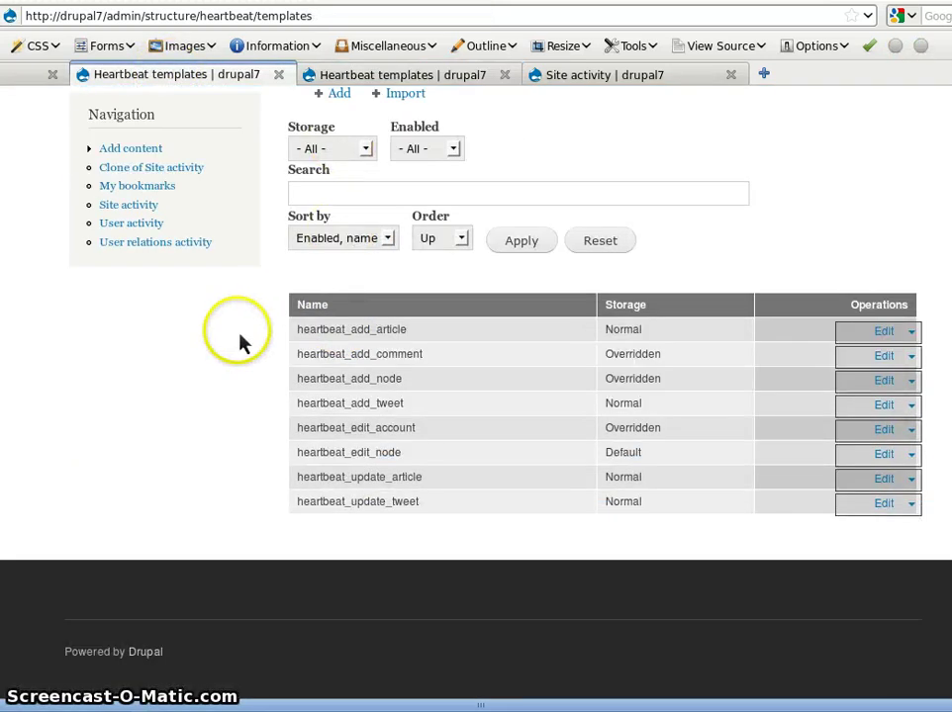
pyautogui.scroll(1, 221, 384)
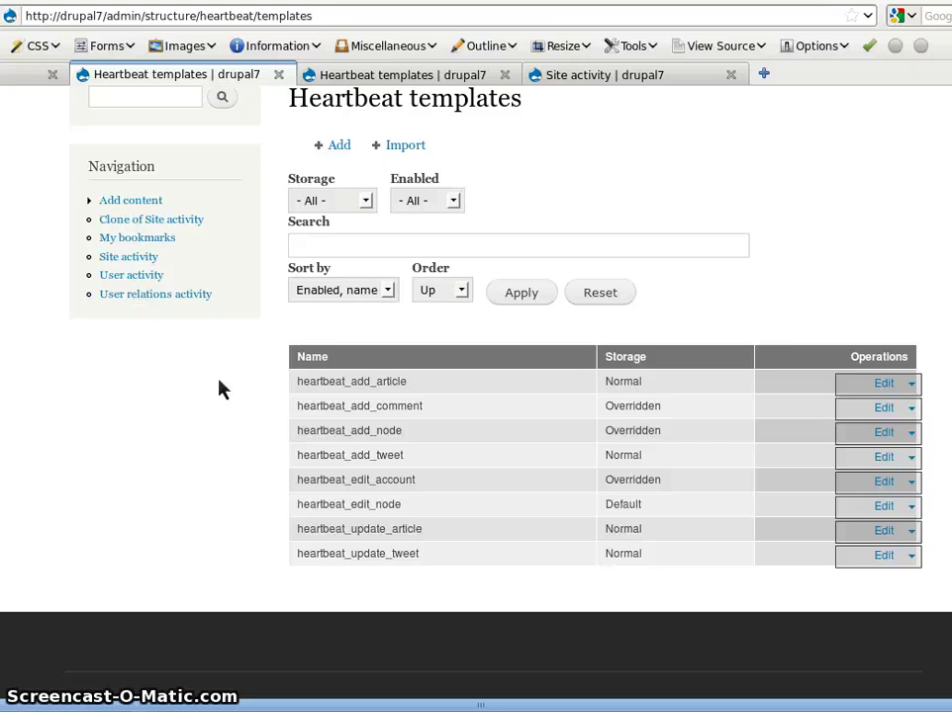
pyautogui.scroll(1, 221, 389)
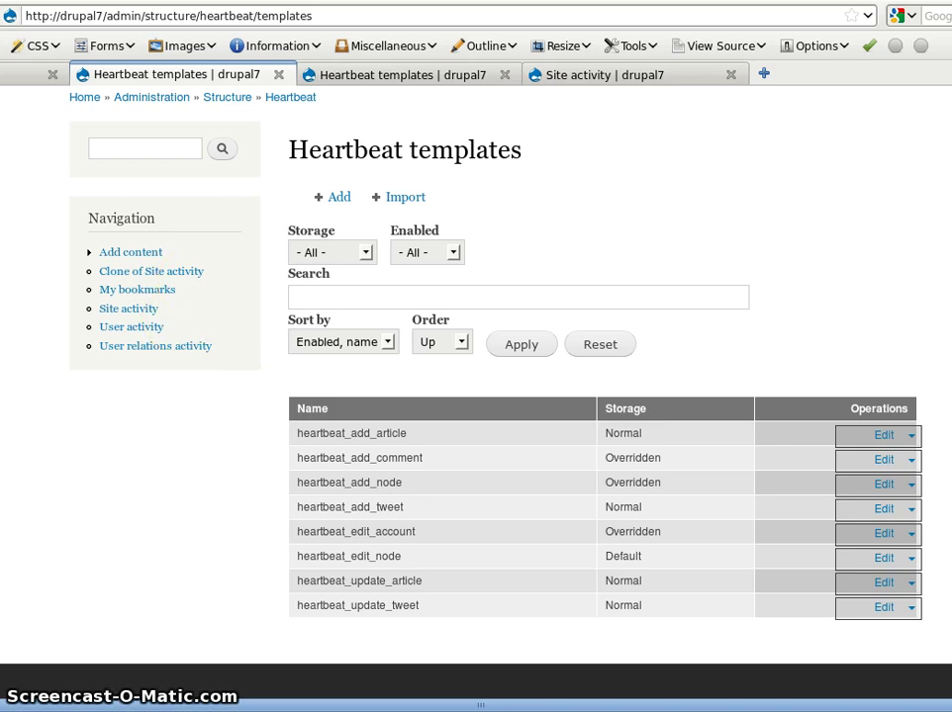
# - Switch to the 'Site activity | drupal7' tab showing the article one, two and three entries
pyautogui.click(569, 79)
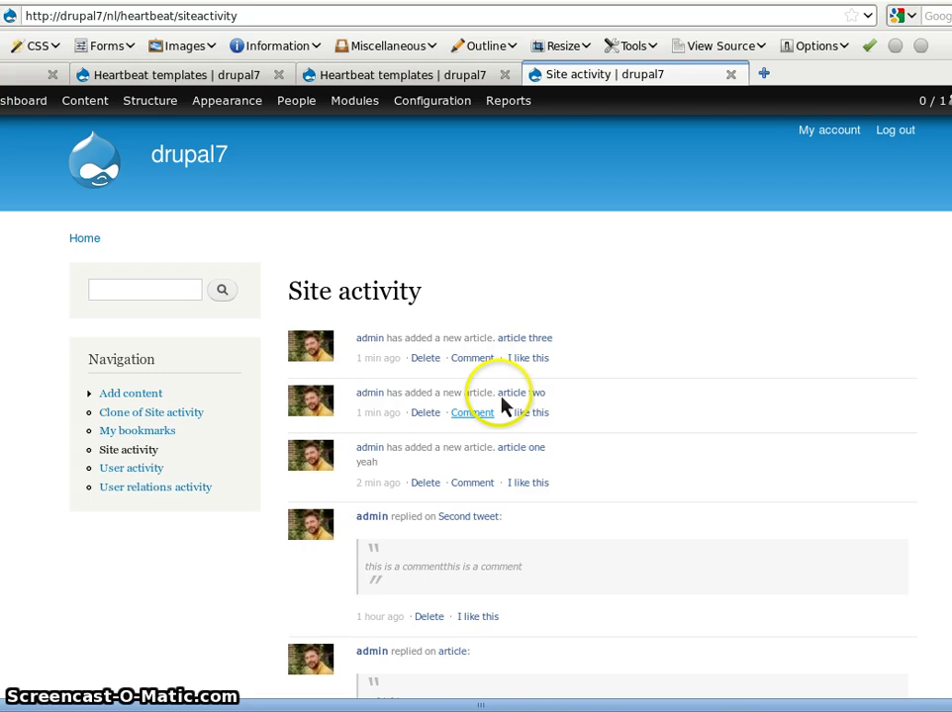
# - Comment 'first comment' on the article three activity and expand its 1 comment
pyautogui.click(482, 362)
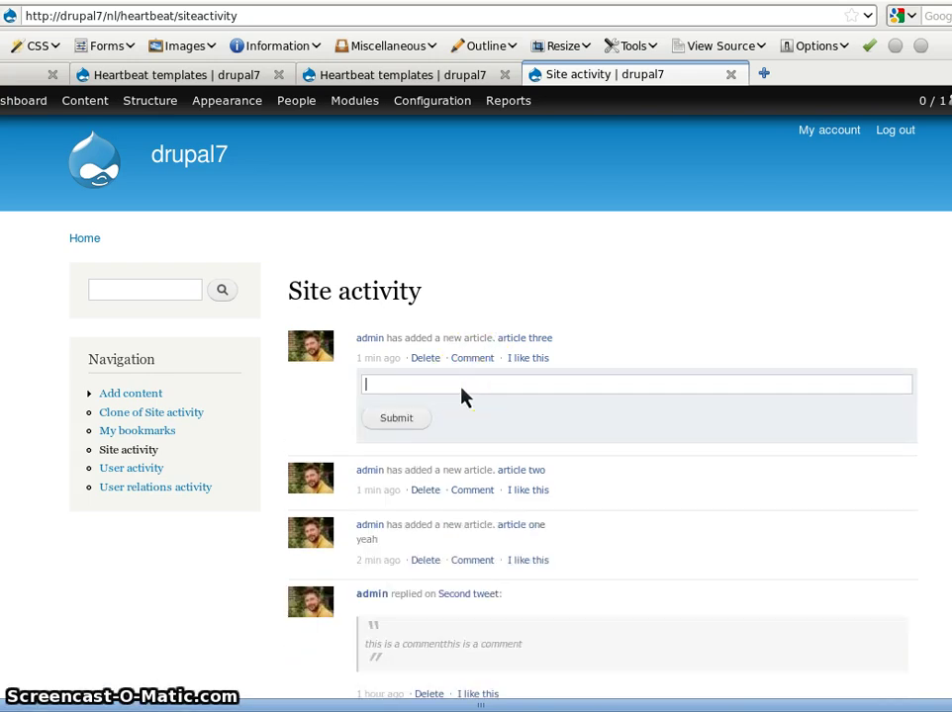
pyautogui.write('first comment')
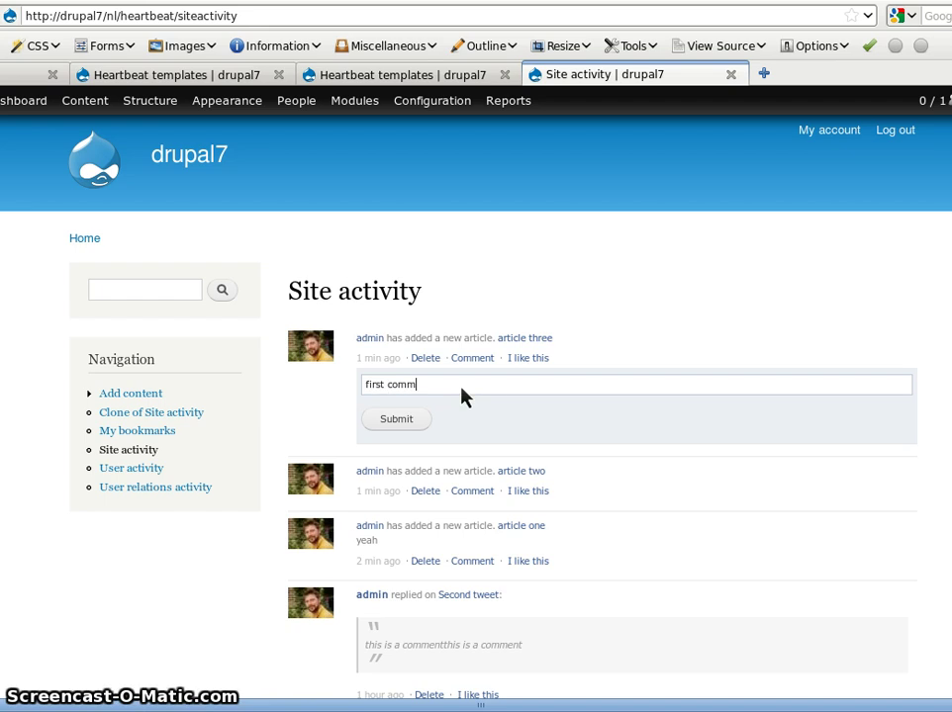
pyautogui.click(399, 420)
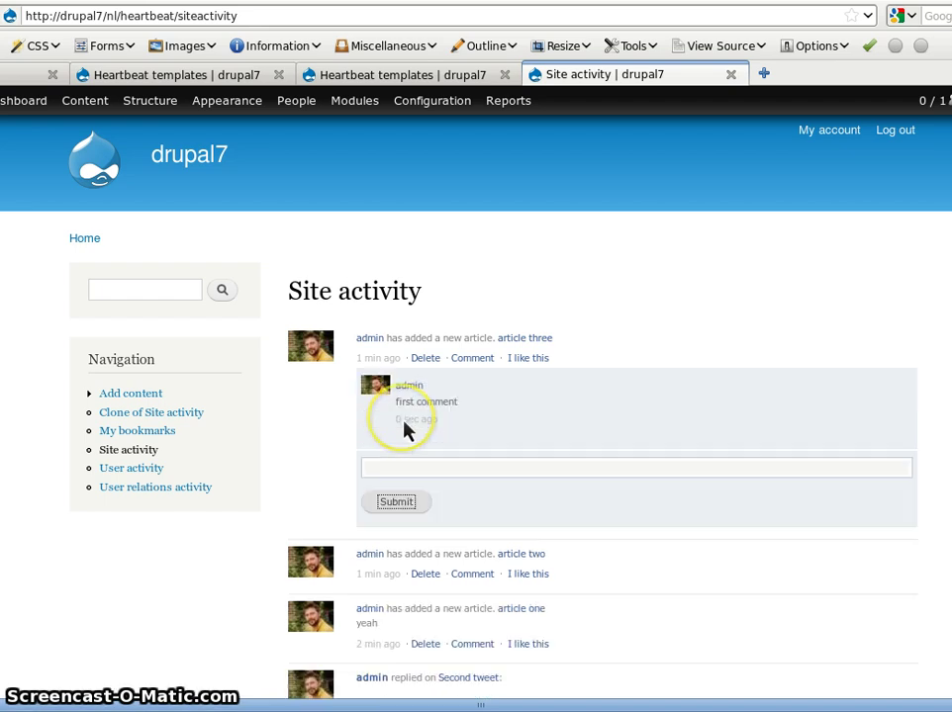
pyautogui.click(475, 364)
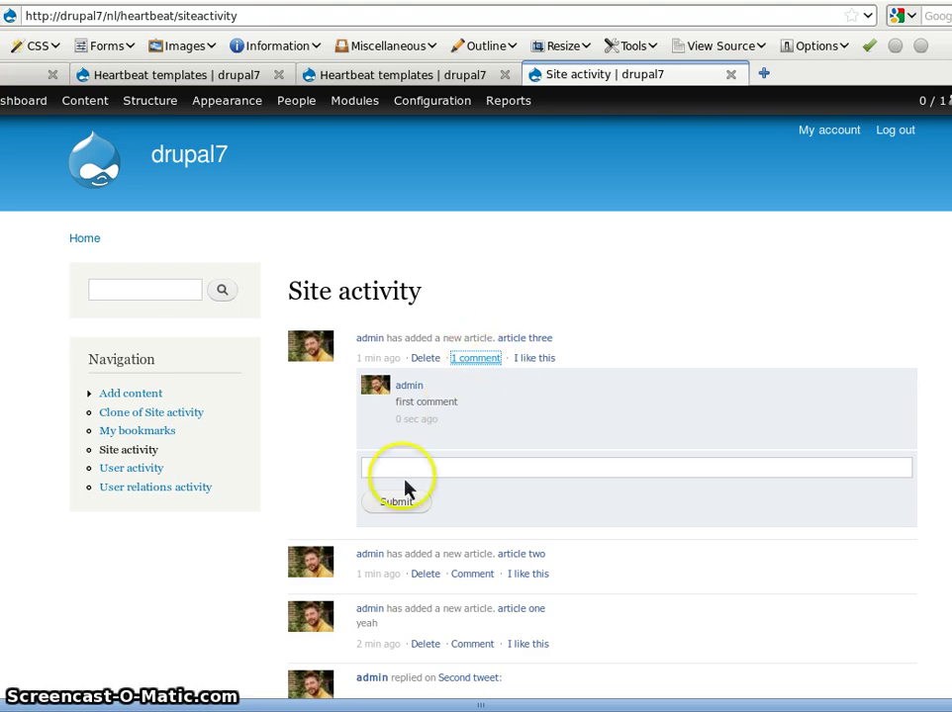
# - Mark article three as liked, then reload to see the new 'admin replied on article three' entry
pyautogui.click(545, 365)
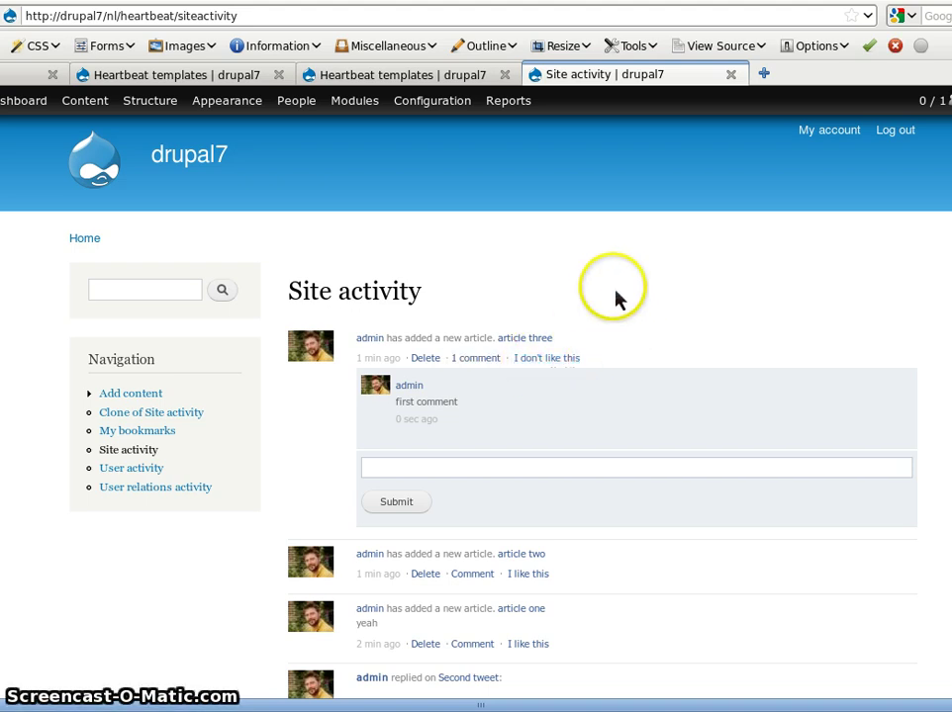
pyautogui.press('F5')
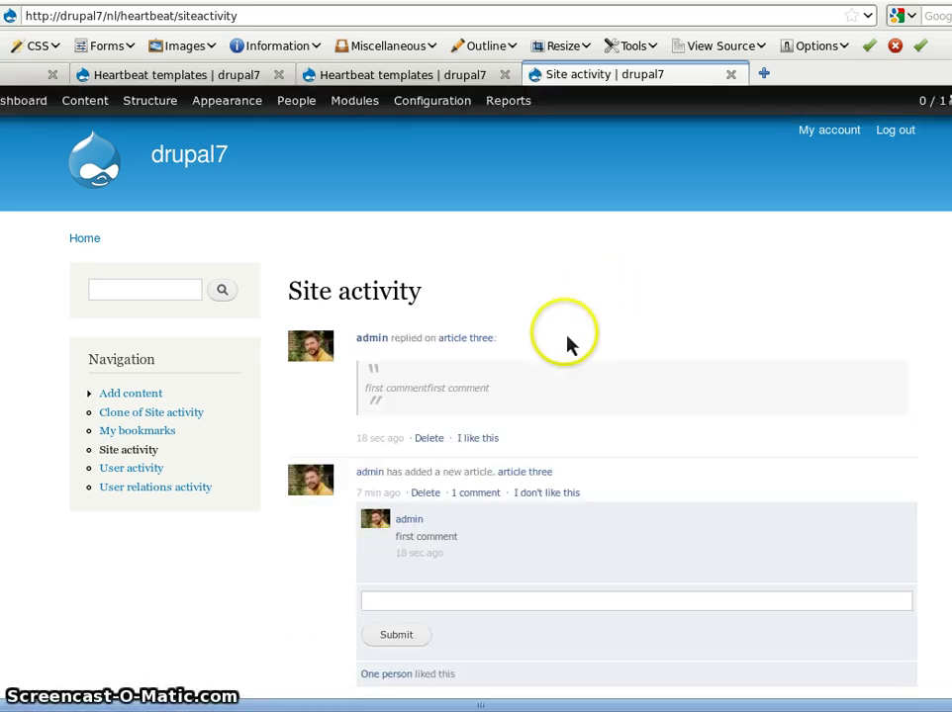
pyautogui.scroll(-1, 569, 345)
pyautogui.scroll(-4, 569, 345)
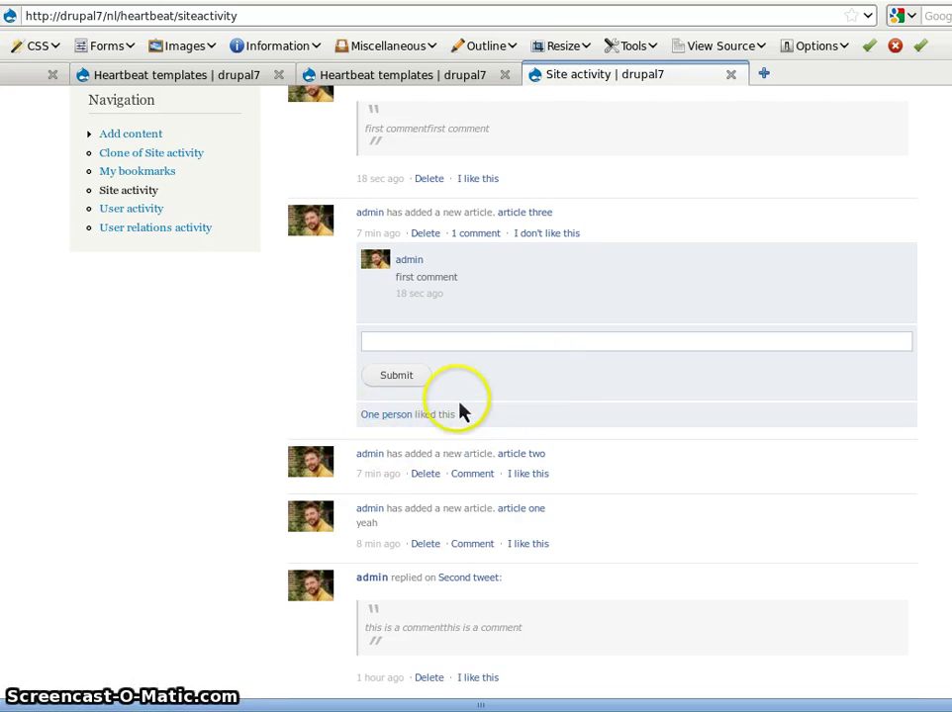
pyautogui.scroll(4, 512, 351)
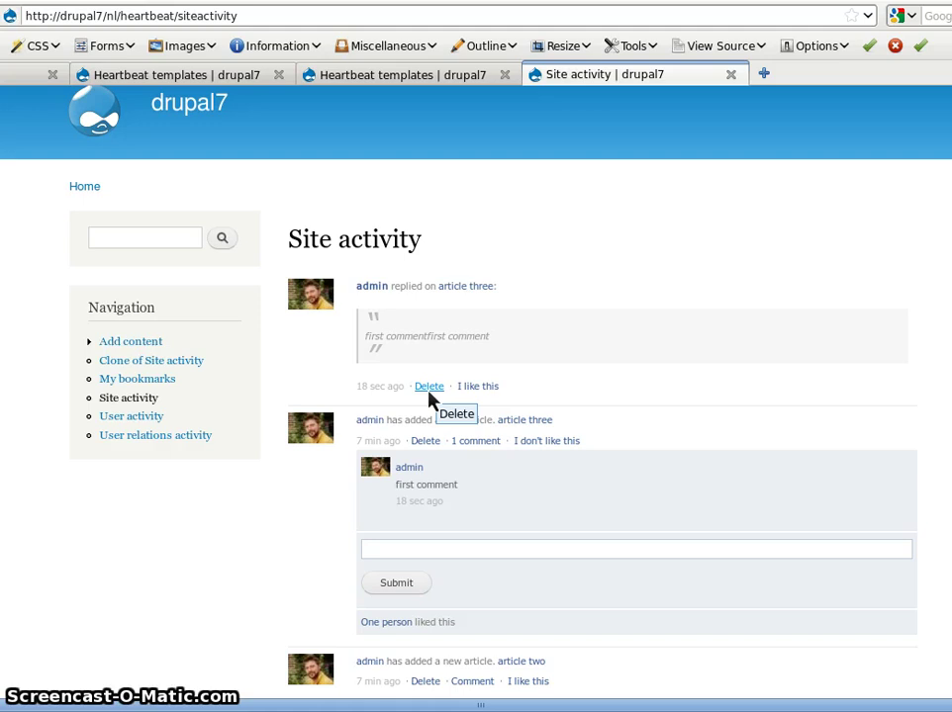
# - Delete the 'replied on article three' activity entry and the 'first comment' comment, confirming each
pyautogui.click(429, 397)
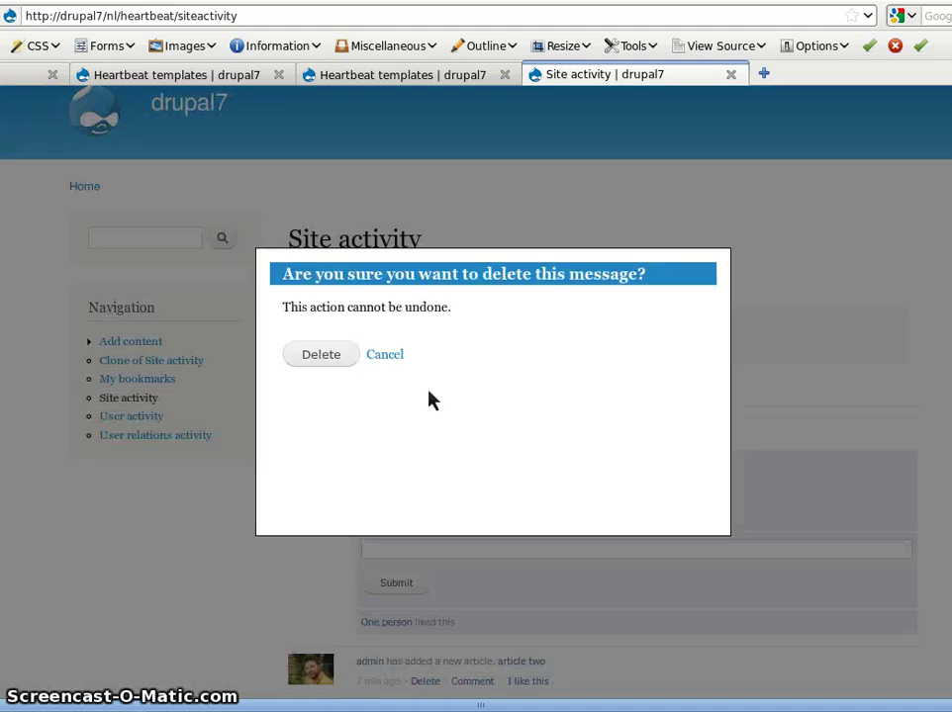
pyautogui.click(317, 362)
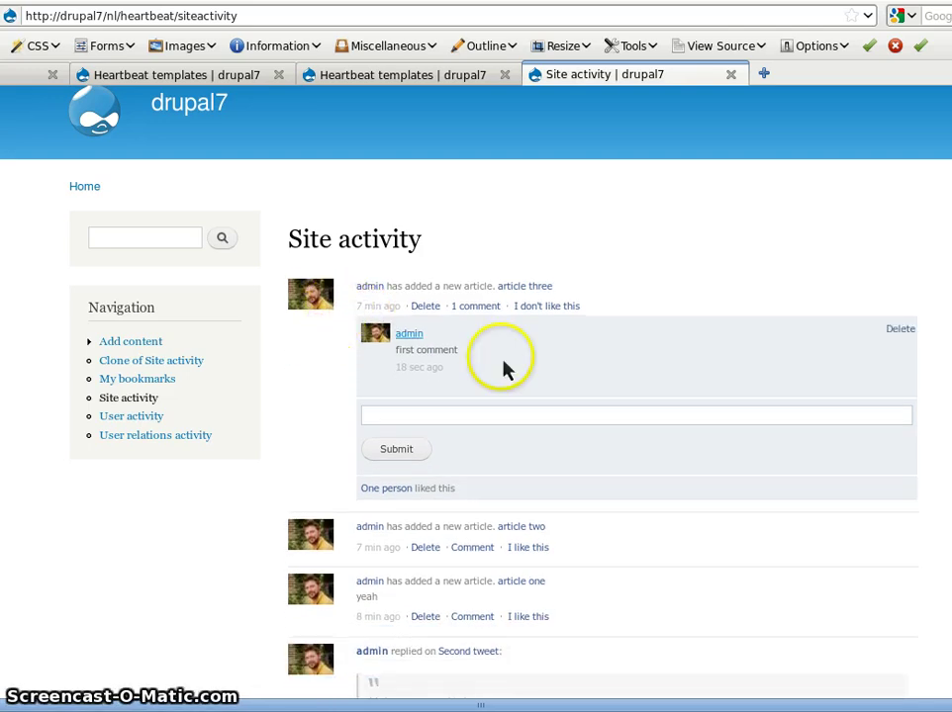
pyautogui.scroll(-4, 500, 374)
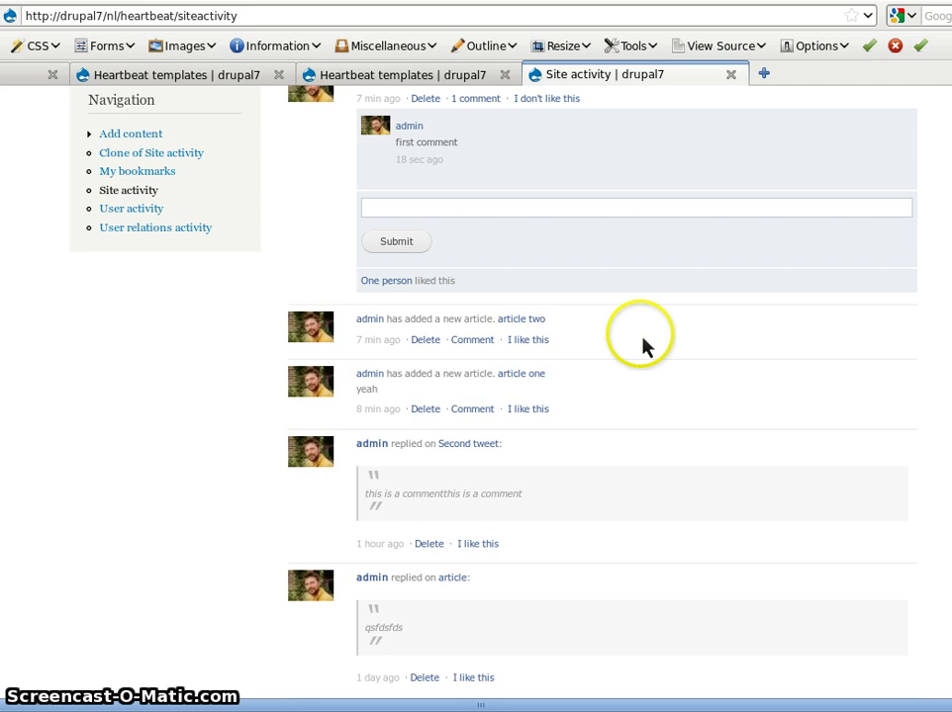
pyautogui.scroll(2, 638, 337)
pyautogui.click(900, 227)
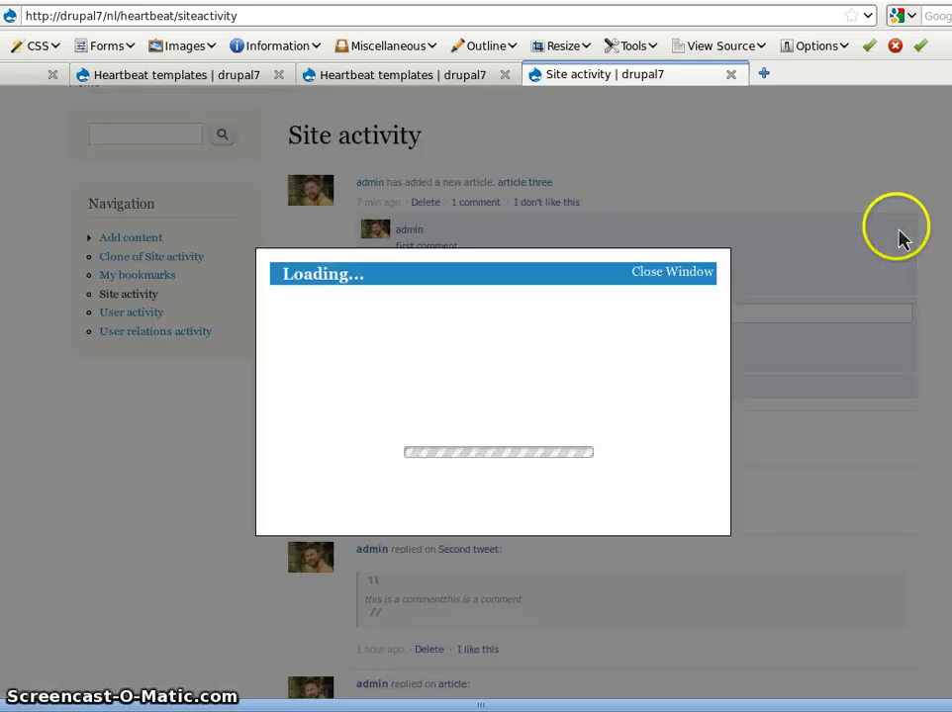
pyautogui.click(325, 361)
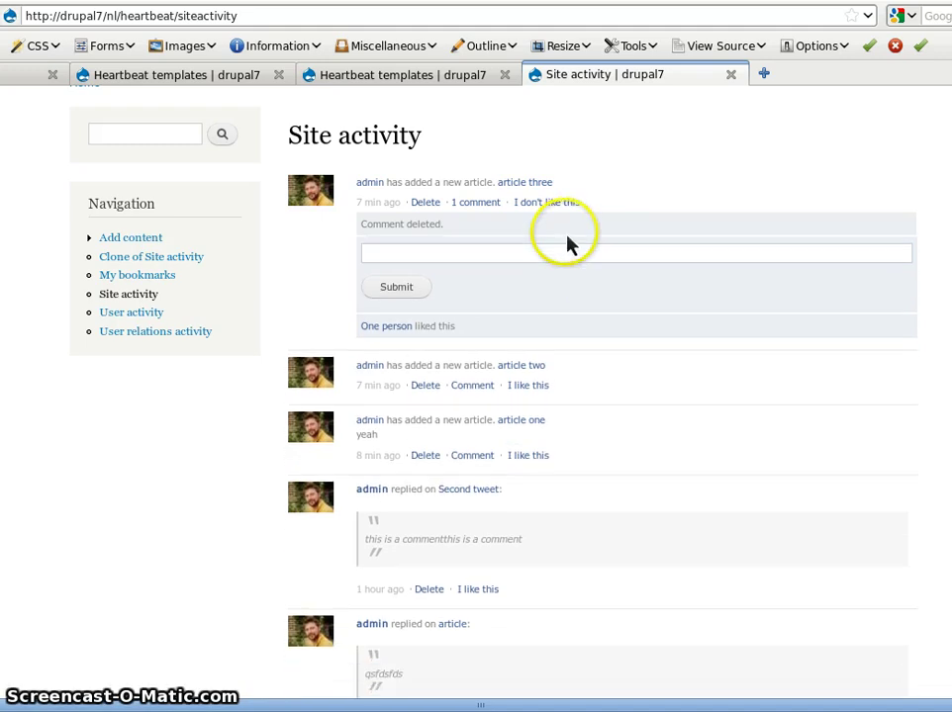
pyautogui.scroll(-3, 520, 397)
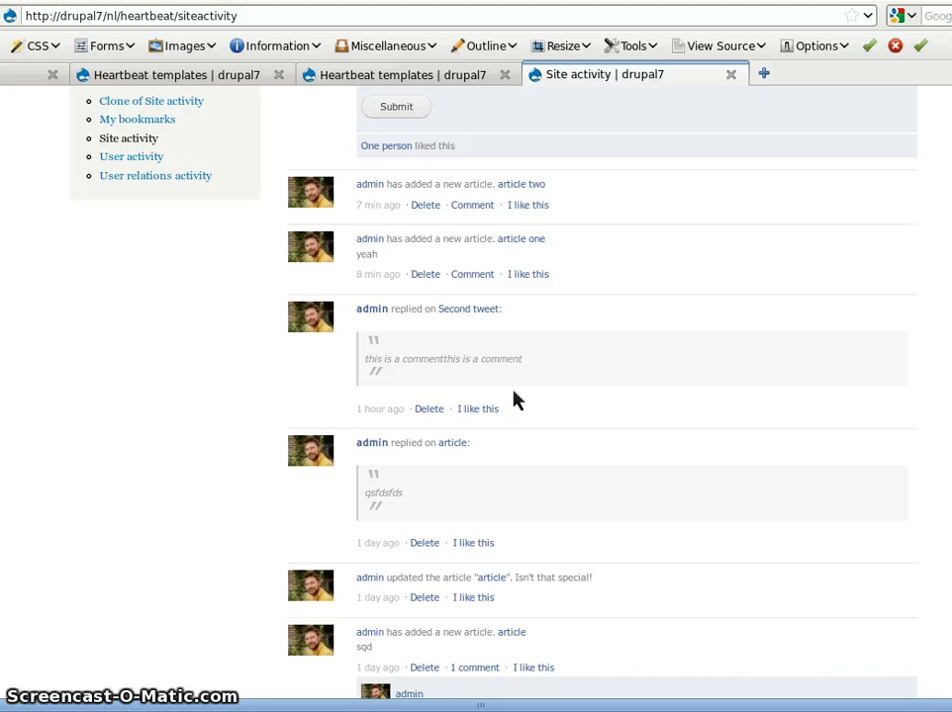
pyautogui.scroll(-8, 514, 399)
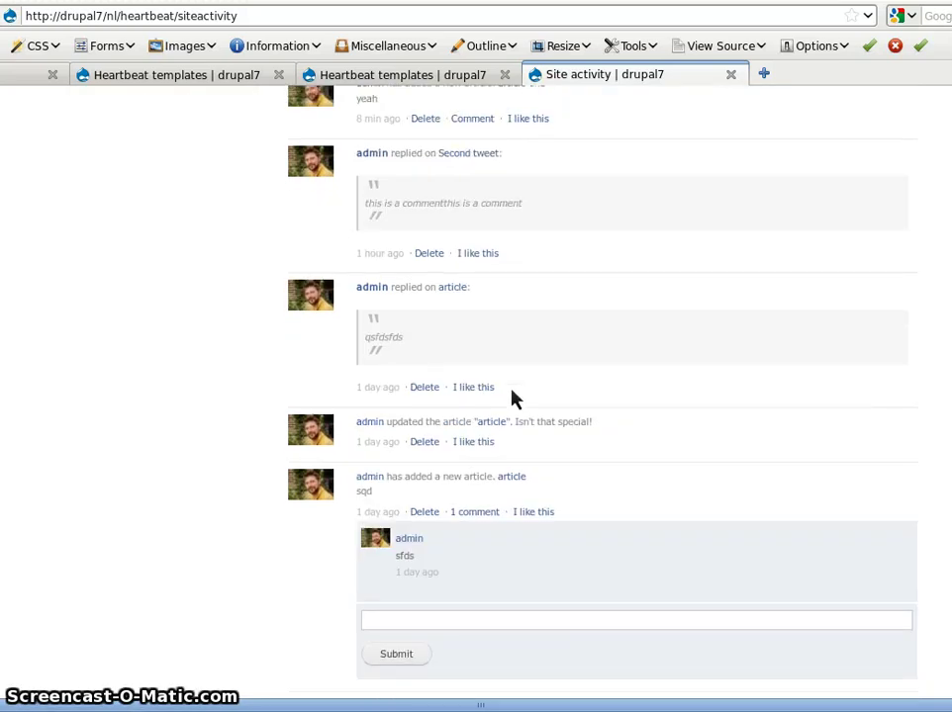
pyautogui.scroll(-1, 512, 399)
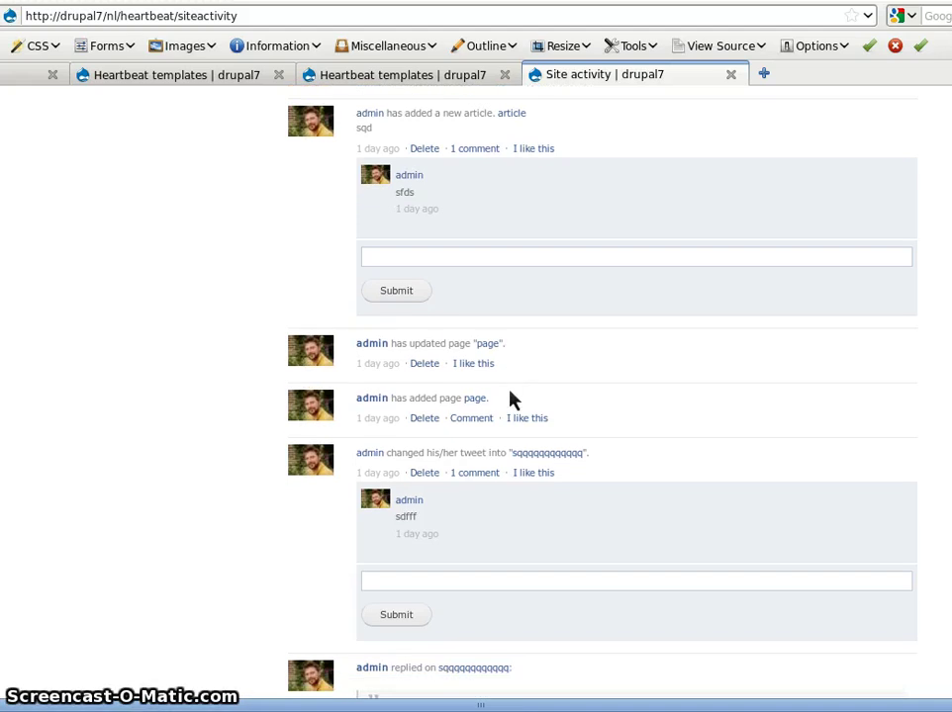
pyautogui.scroll(1, 511, 398)
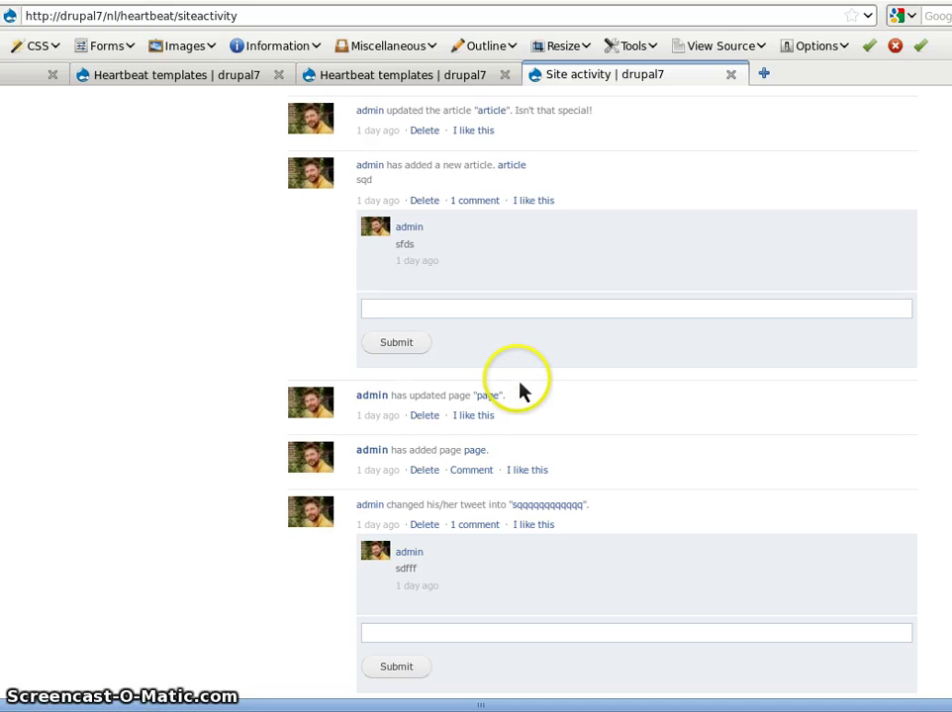
pyautogui.scroll(2, 514, 386)
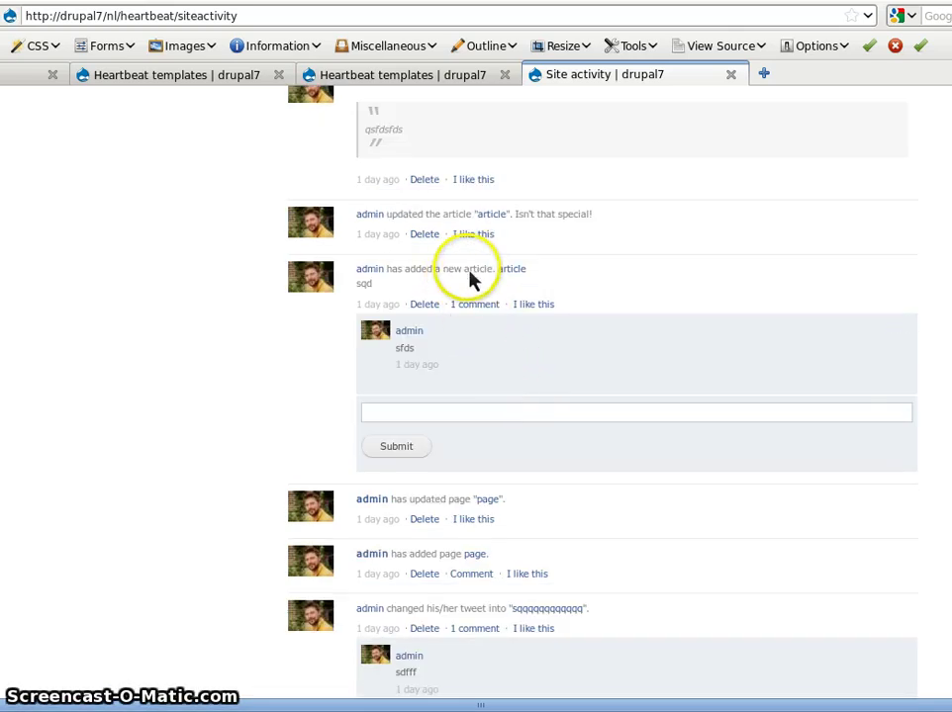
pyautogui.scroll(1, 473, 287)
pyautogui.scroll(1, 470, 287)
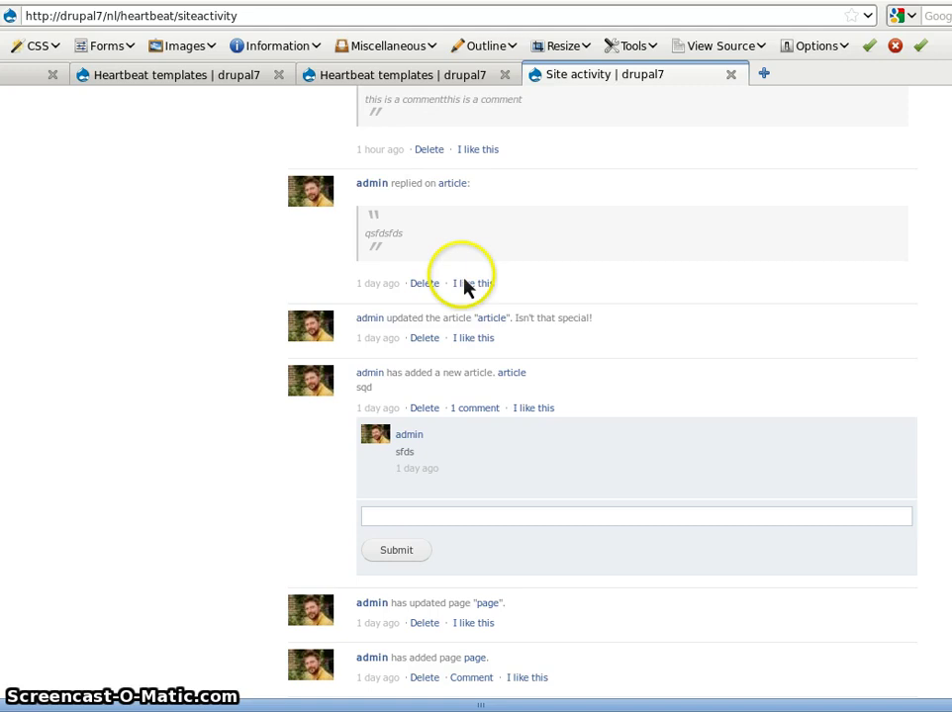
pyautogui.scroll(5, 464, 288)
pyautogui.scroll(4, 458, 290)
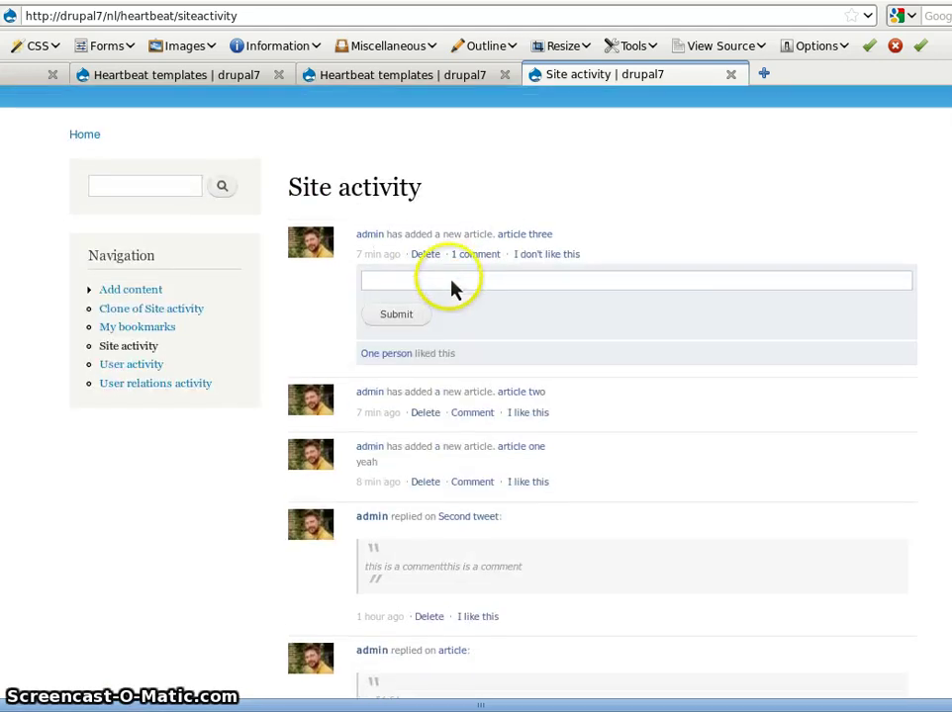